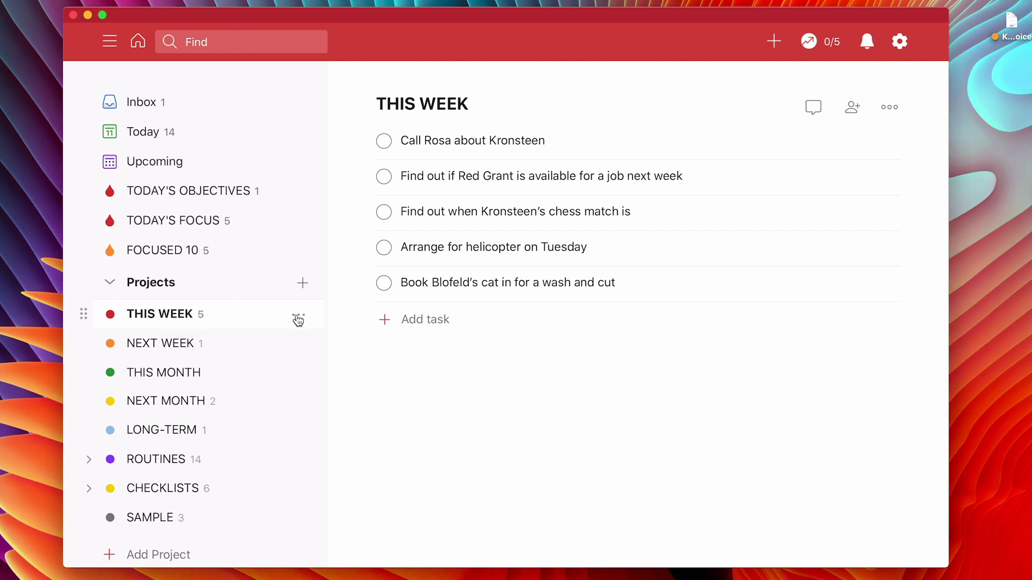
Invite the suggested collaborator's email to THIS WEEK via Share project, then close the dialog.
click(297, 314)
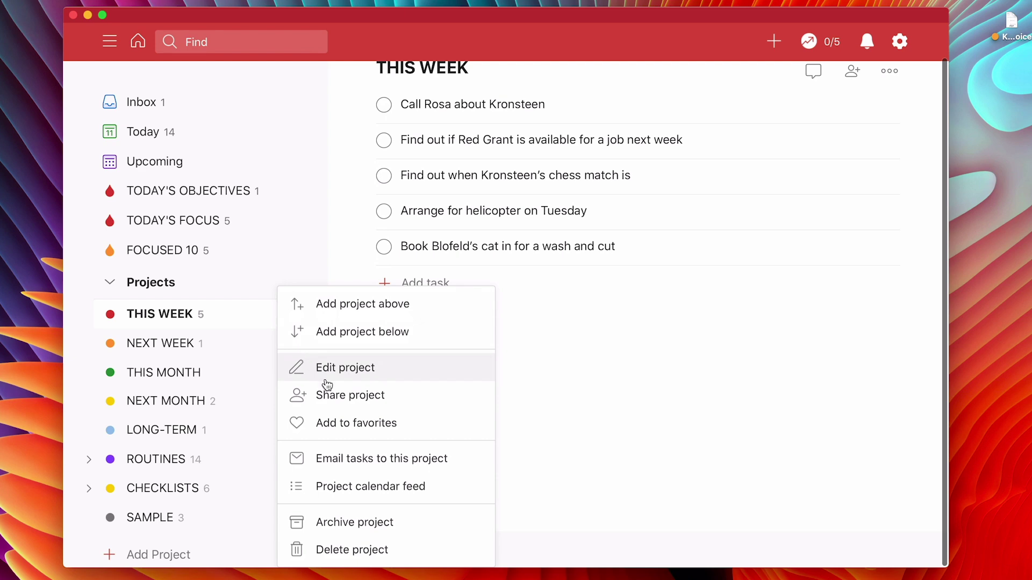
click(349, 401)
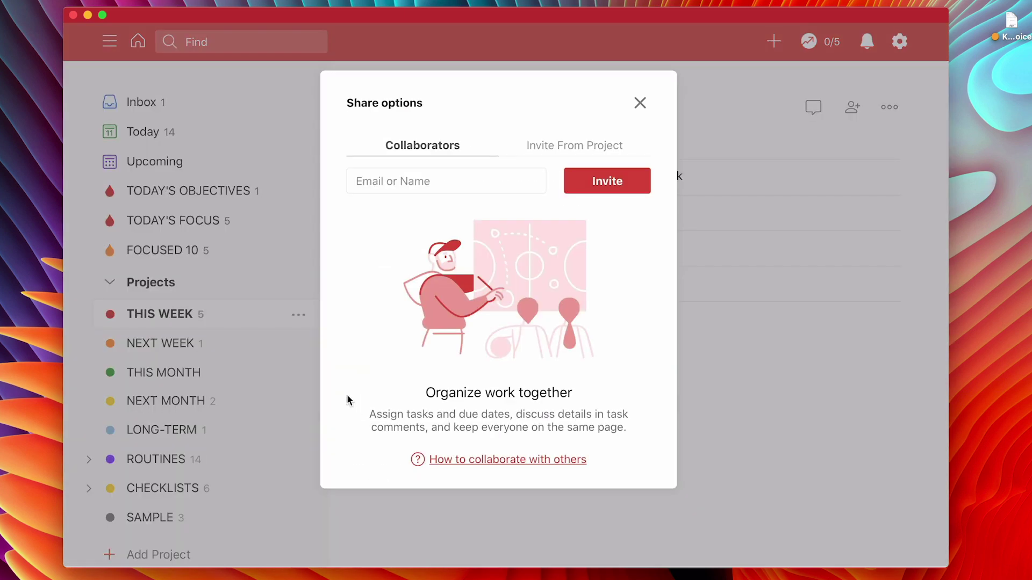
text(c)
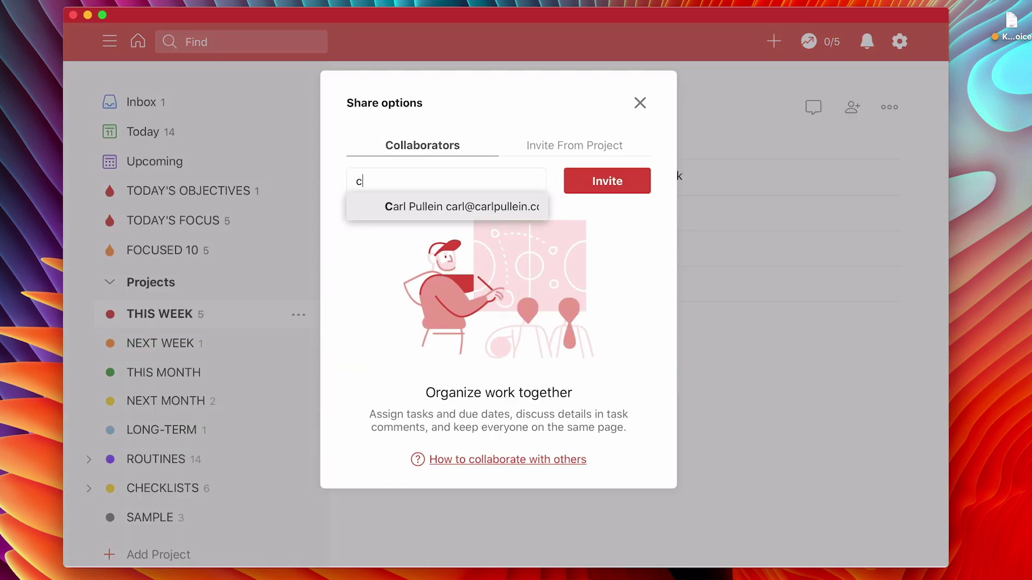
text(arl)
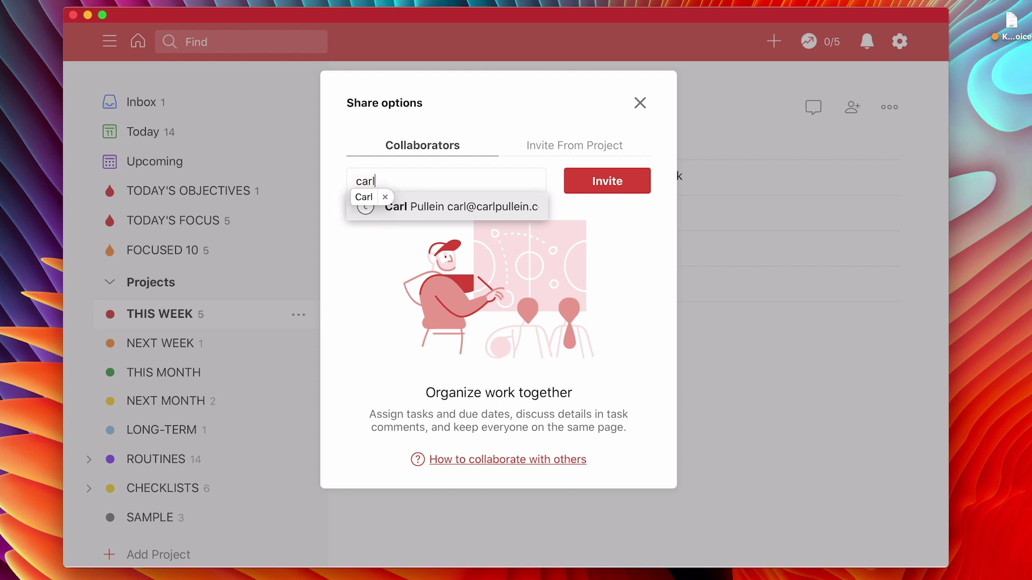
click(479, 213)
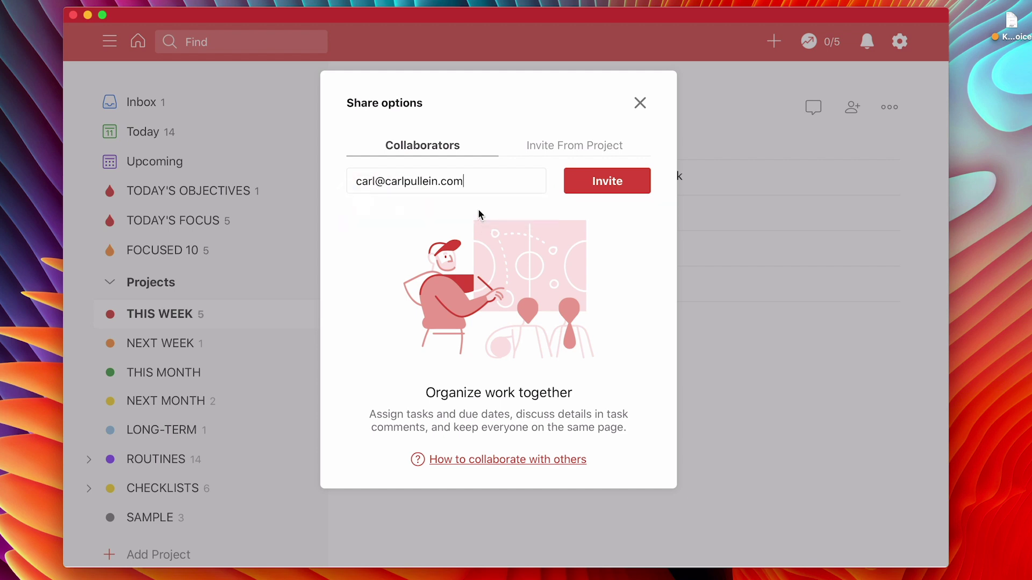
click(613, 181)
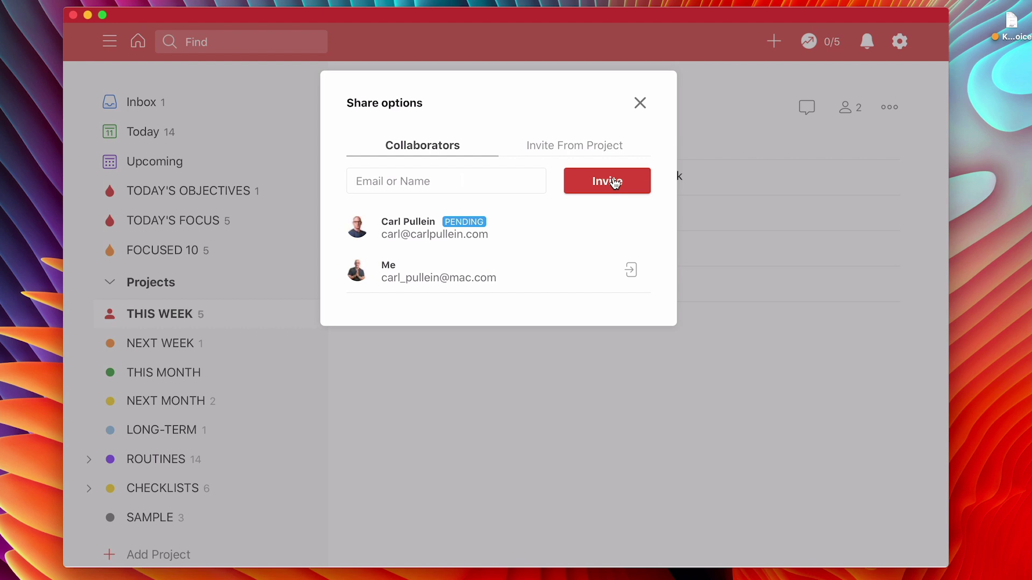
mouse_move(483, 227)
click(640, 105)
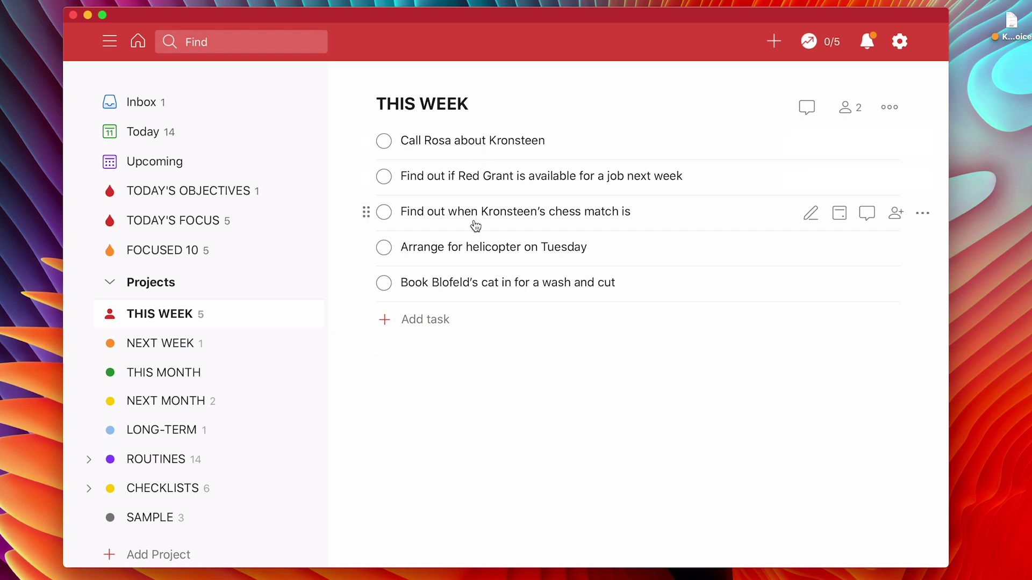
mouse_move(565, 140)
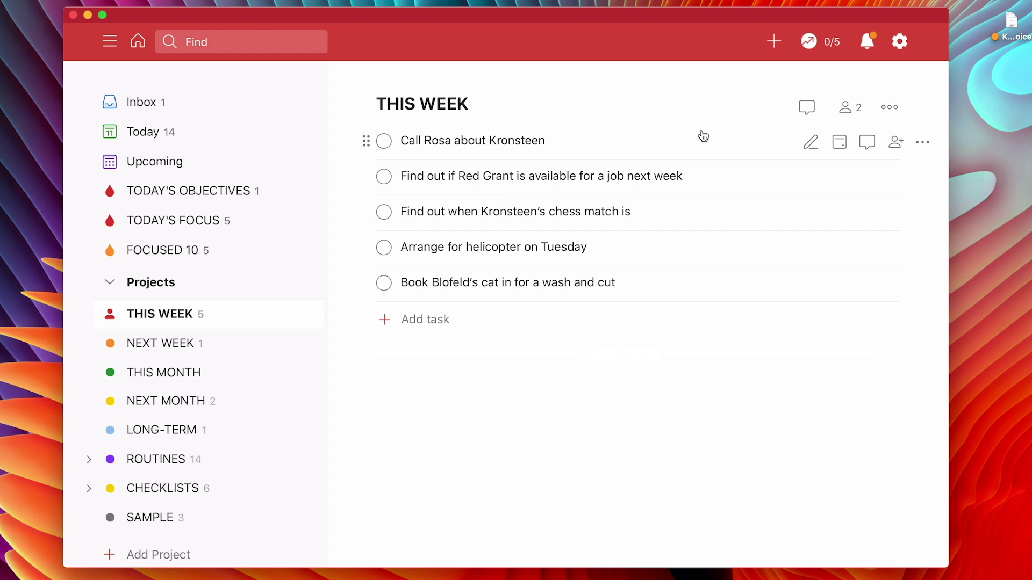
mouse_move(896, 143)
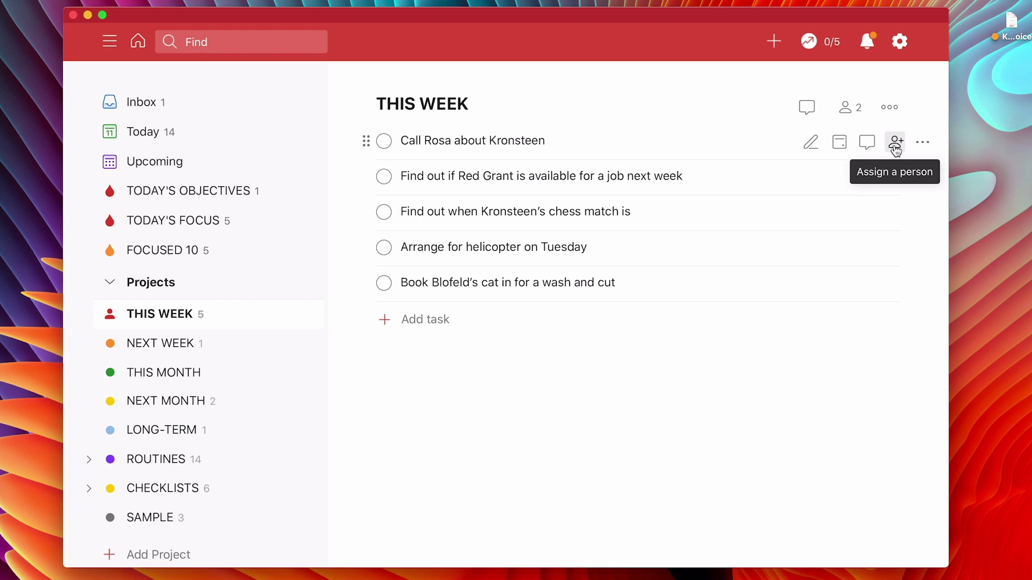
Assign the Call Rosa and chess match tasks to the collaborator.
click(894, 145)
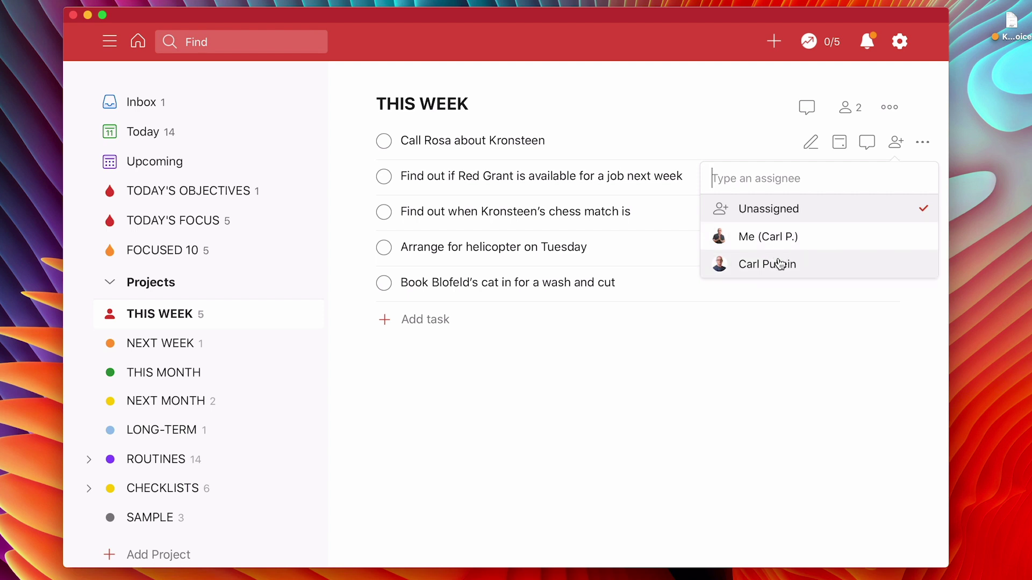
click(780, 265)
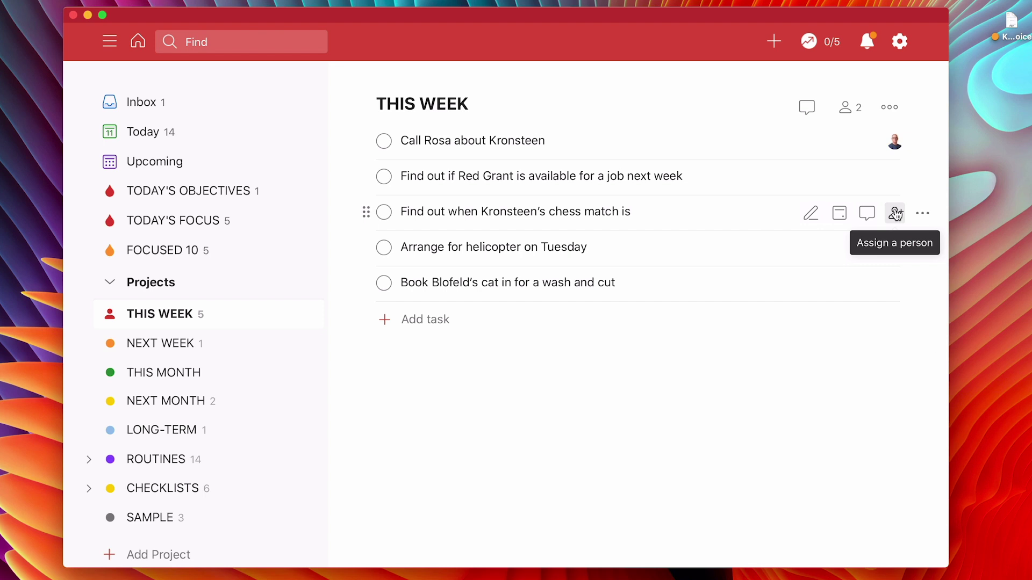
click(895, 214)
click(830, 333)
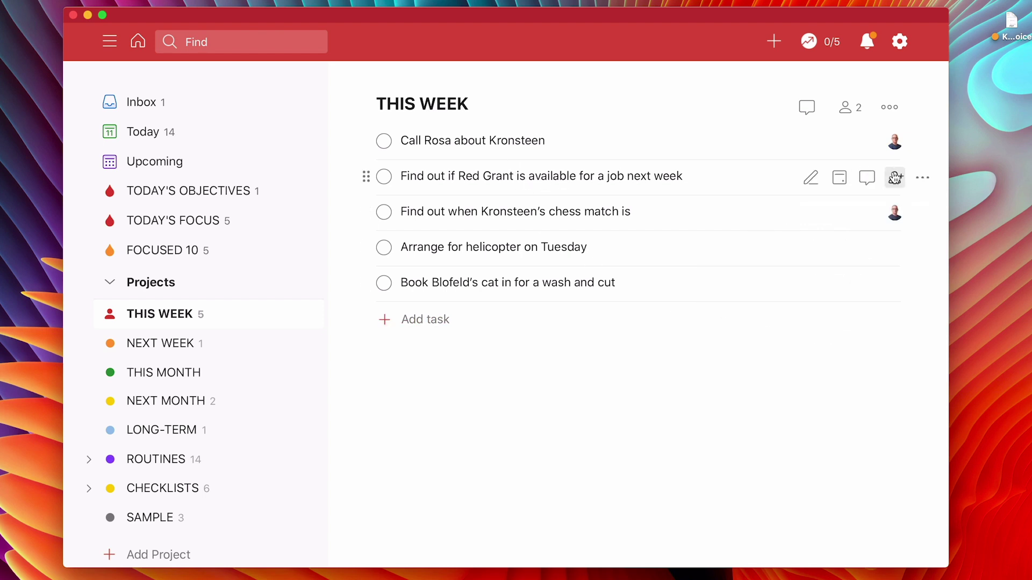
Assign Red Grant and Blofeld's cat to myself, and the helicopter task to the collaborator.
click(895, 178)
click(807, 278)
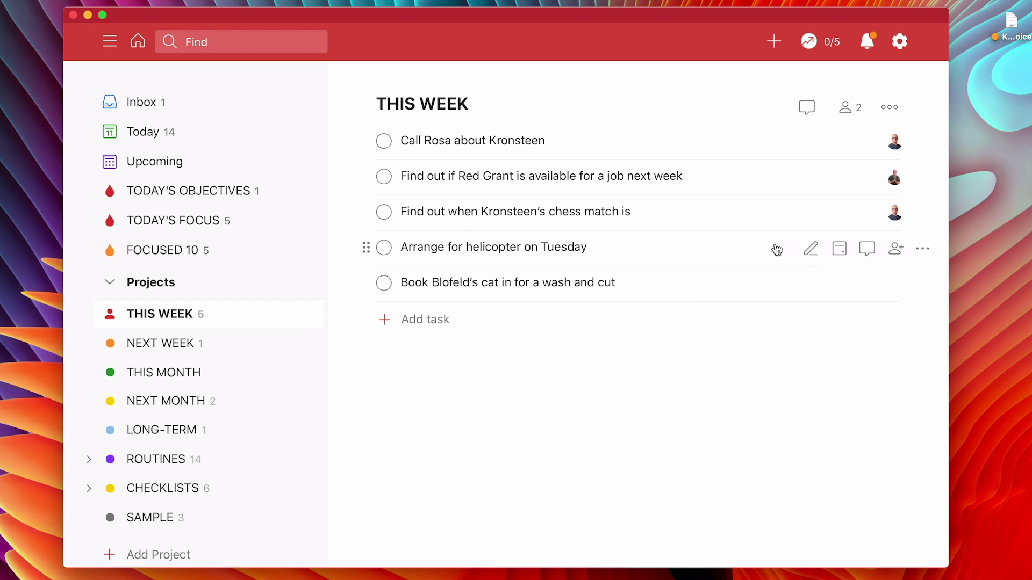
click(895, 249)
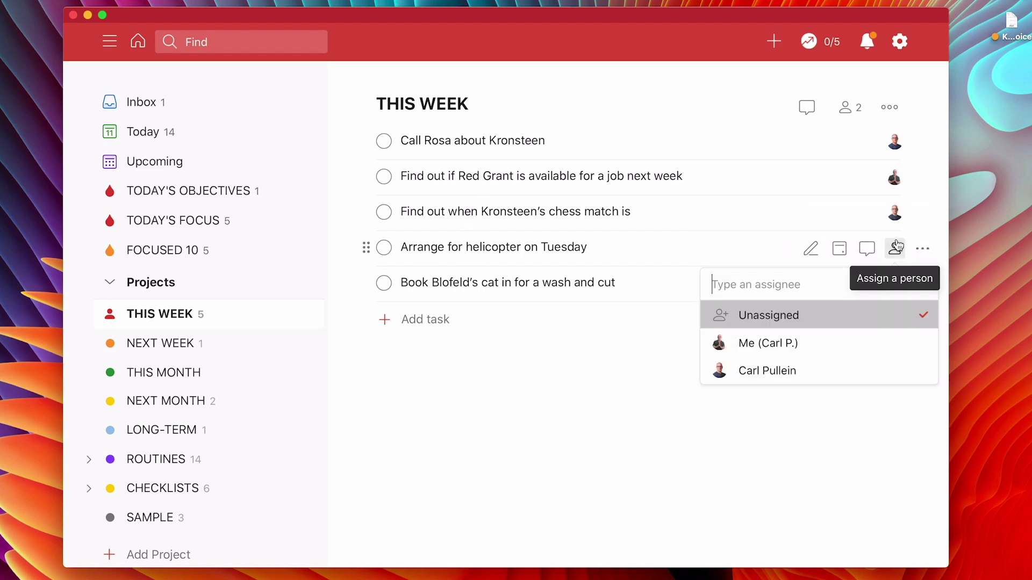
click(754, 373)
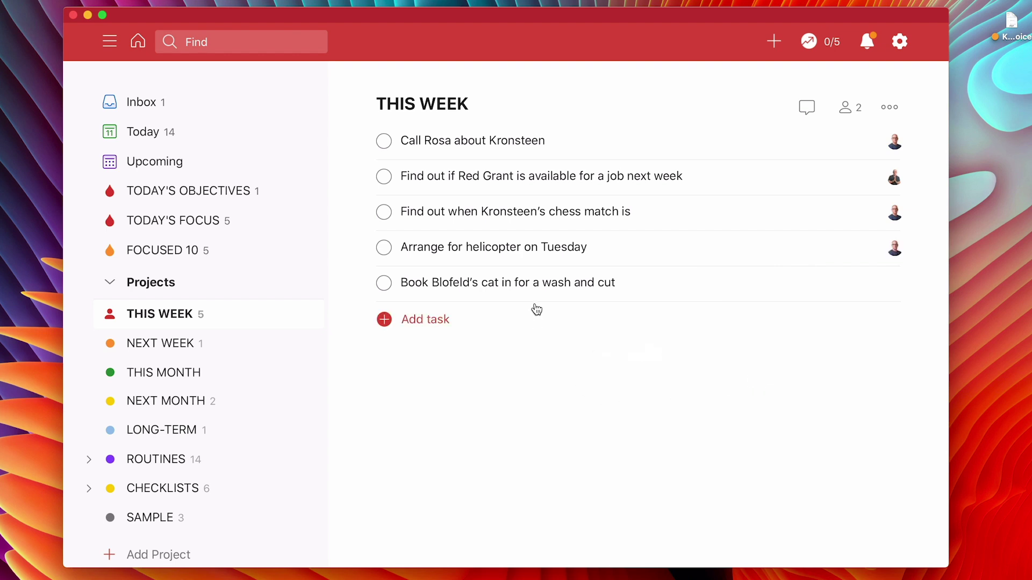
click(895, 284)
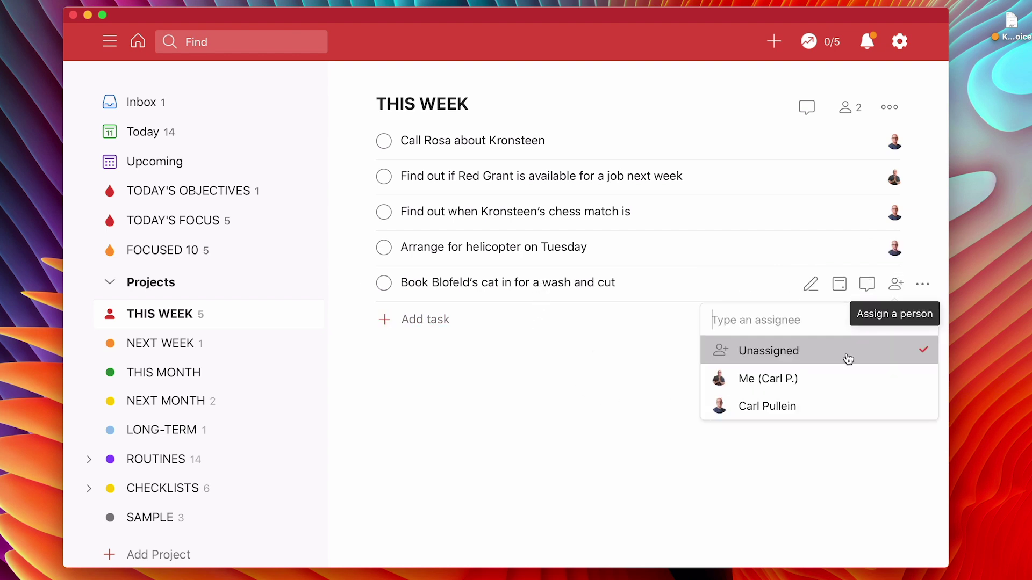
mouse_move(508, 284)
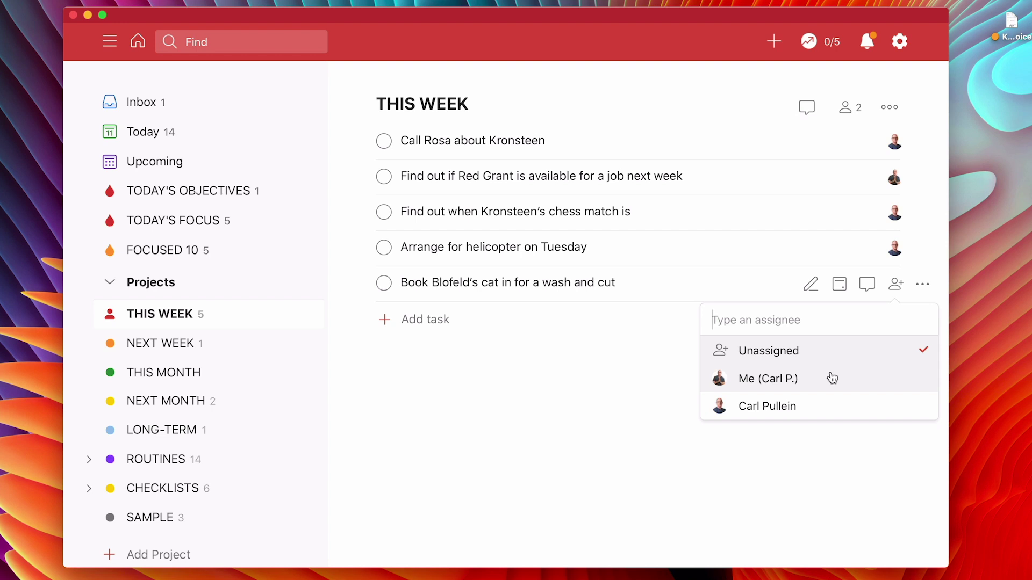
click(831, 378)
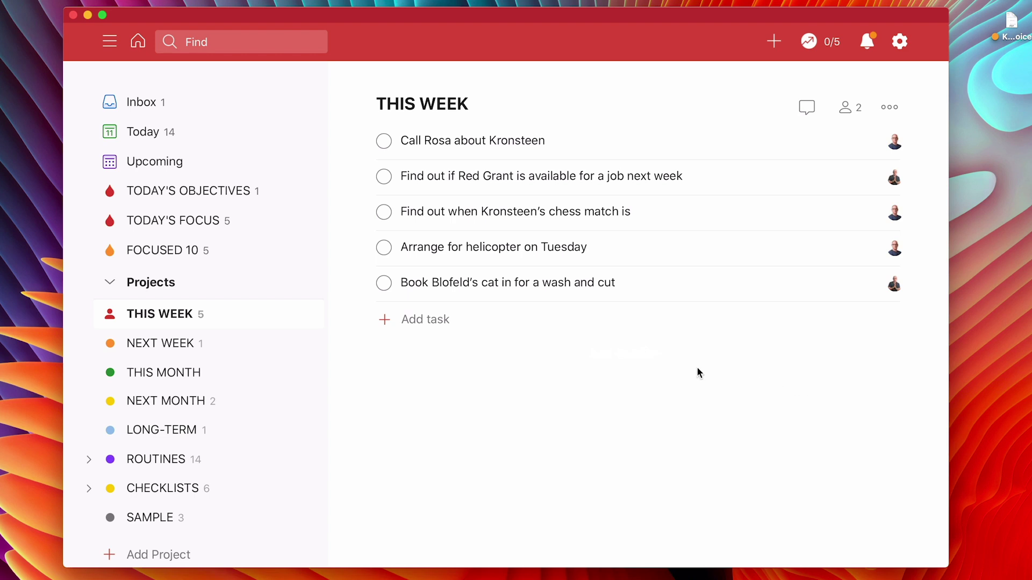
Post a comment on the helicopter task that it's urgent, due COB Thursday, then close it.
mouse_move(565, 247)
click(866, 249)
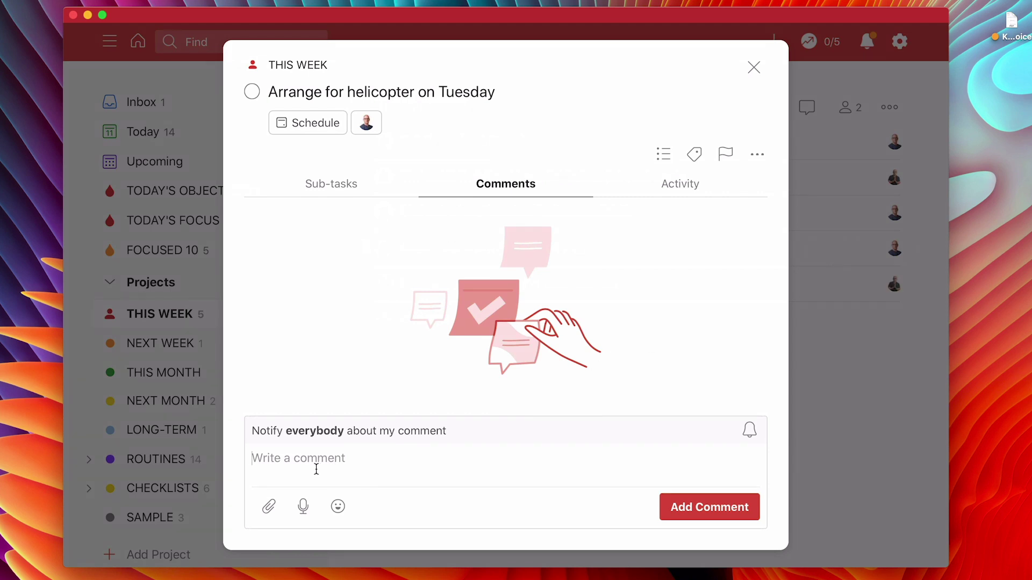
text(This is urgent and needs doing by COB on Thursday)
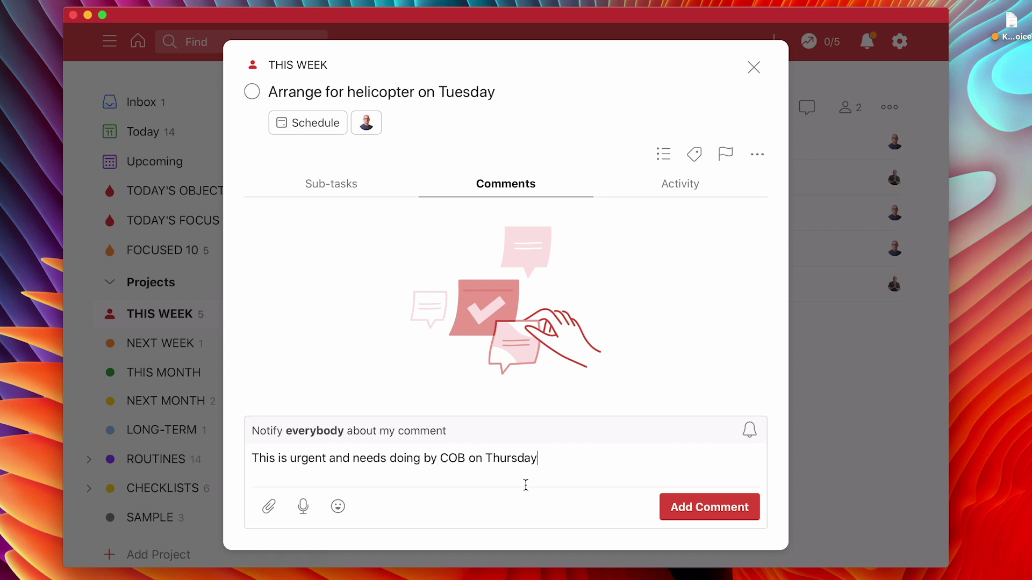
click(717, 511)
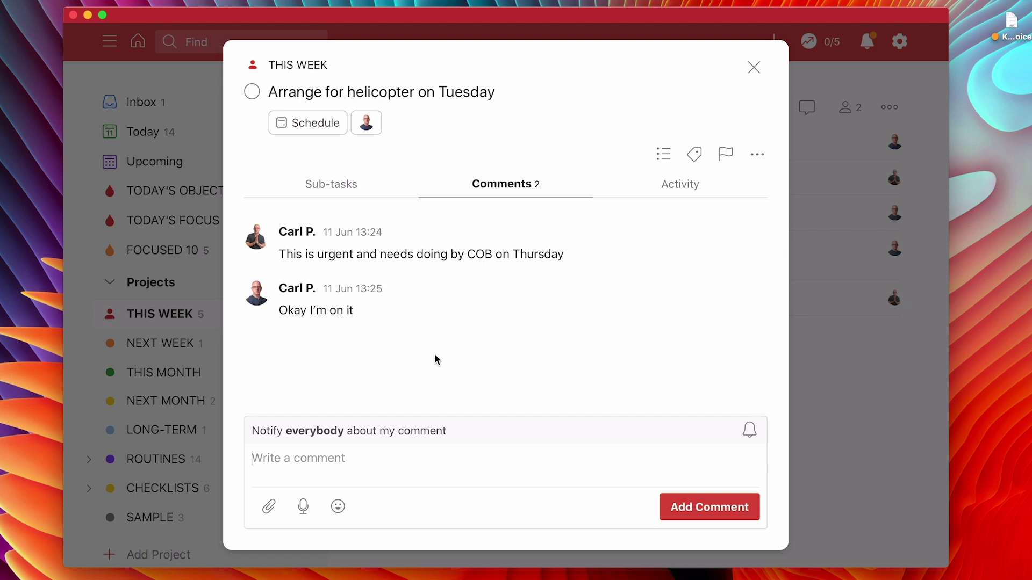
mouse_move(346, 300)
click(755, 67)
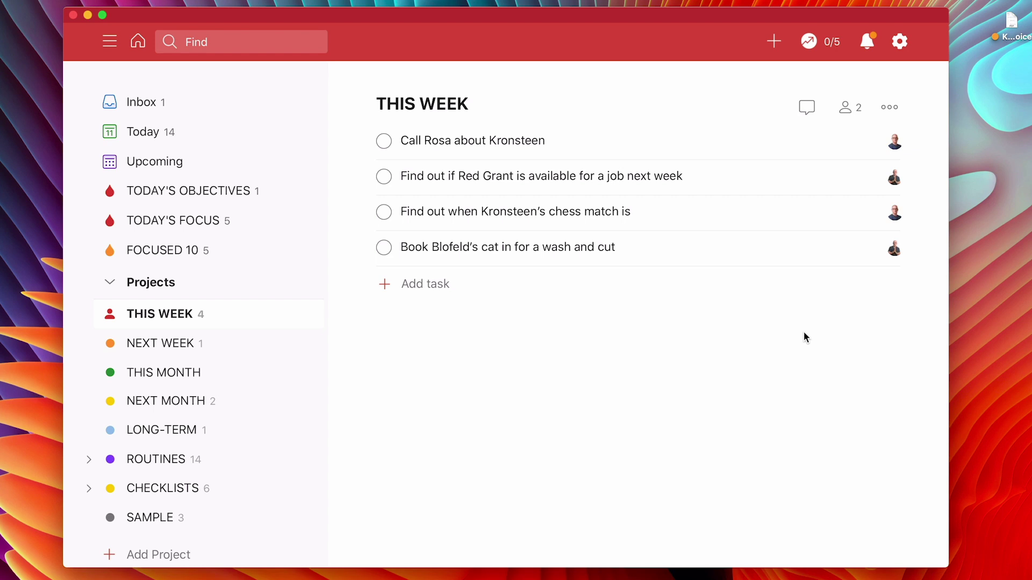
Mark everything in the notifications bell panel as read and dismiss the panel.
click(867, 44)
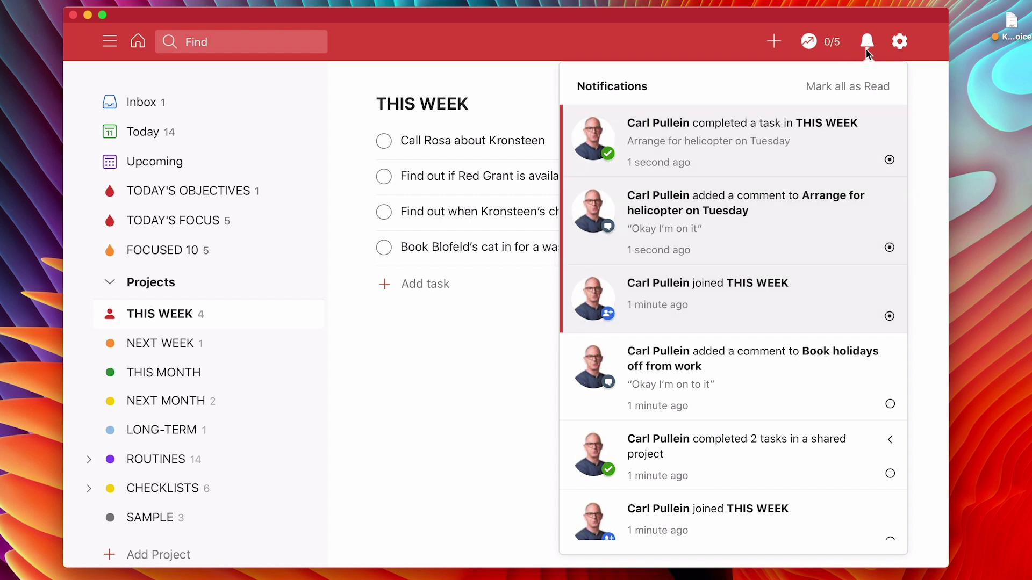
click(869, 89)
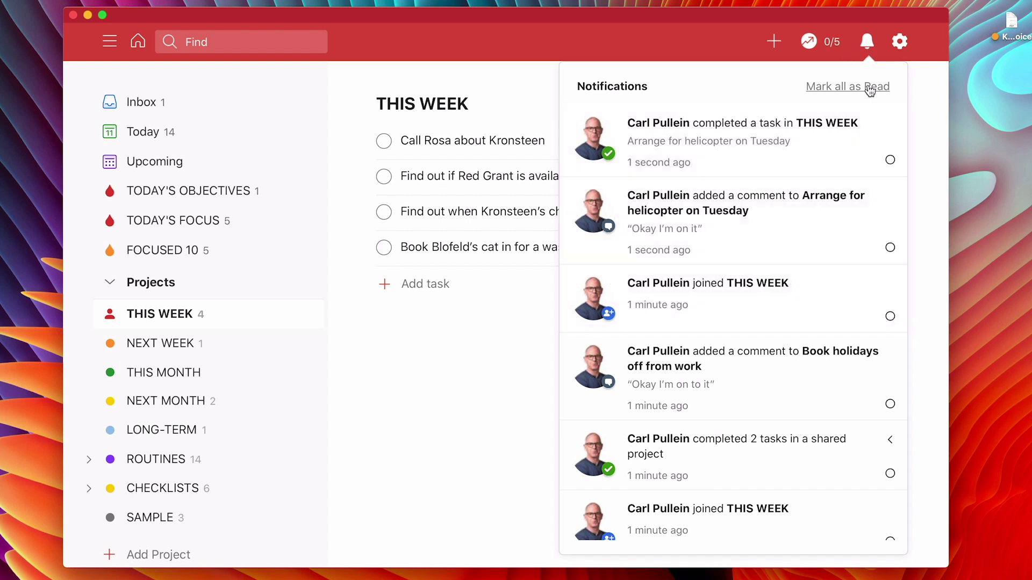
click(397, 433)
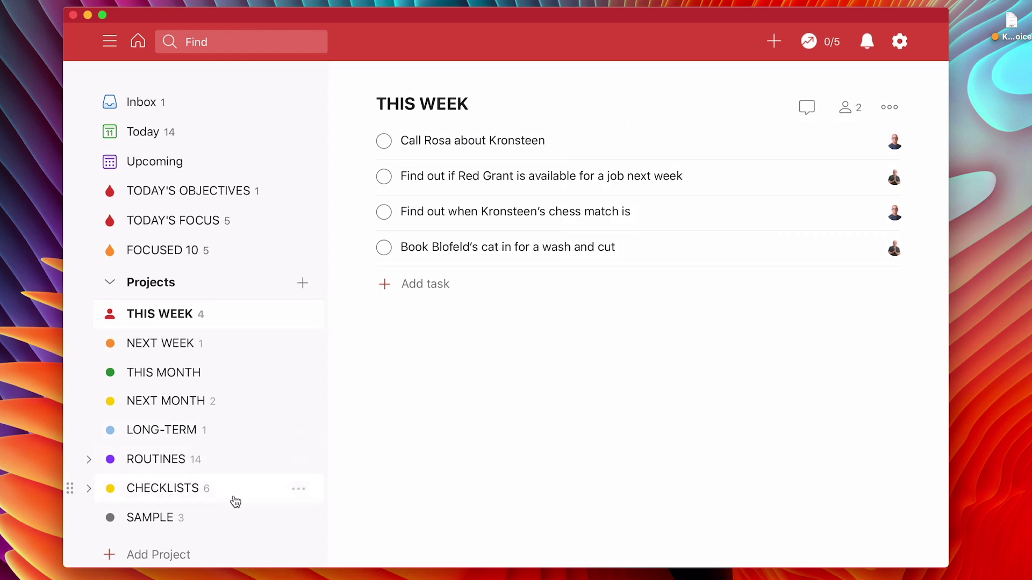
In the SAMPLE project, add two sections named Peter and Jane.
click(154, 517)
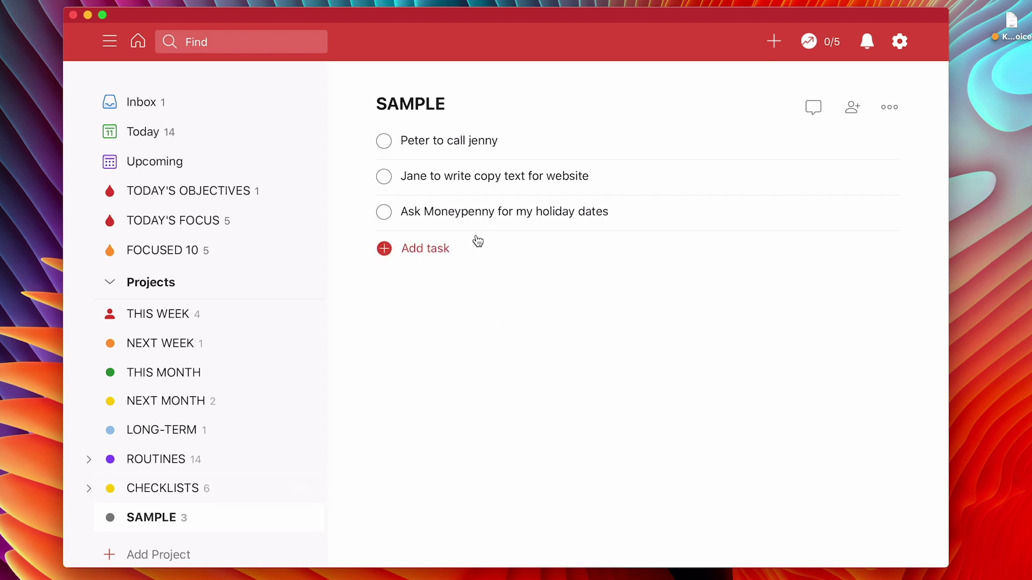
click(482, 294)
text(Peter)
key(Return)
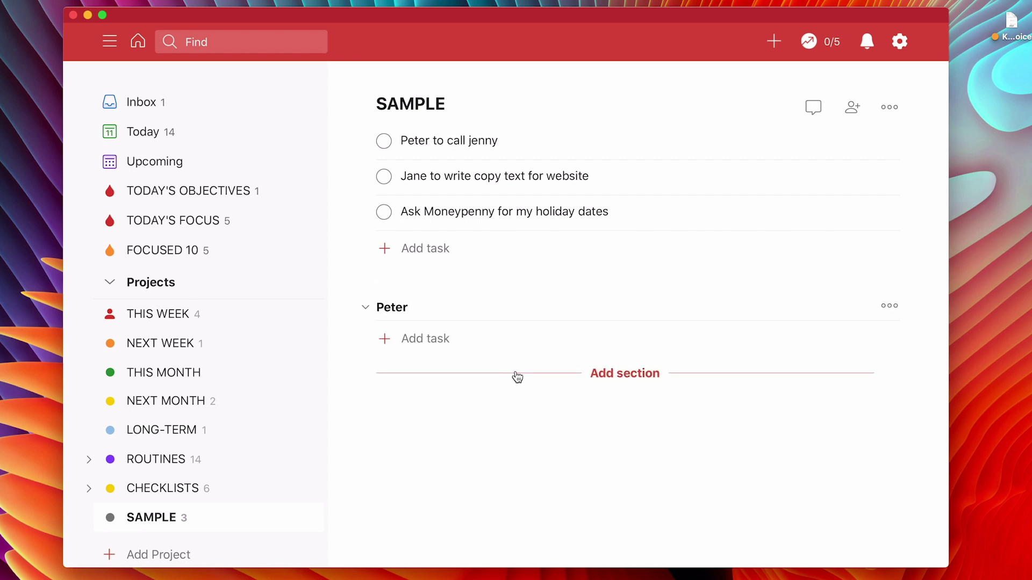
click(516, 375)
text(Jane)
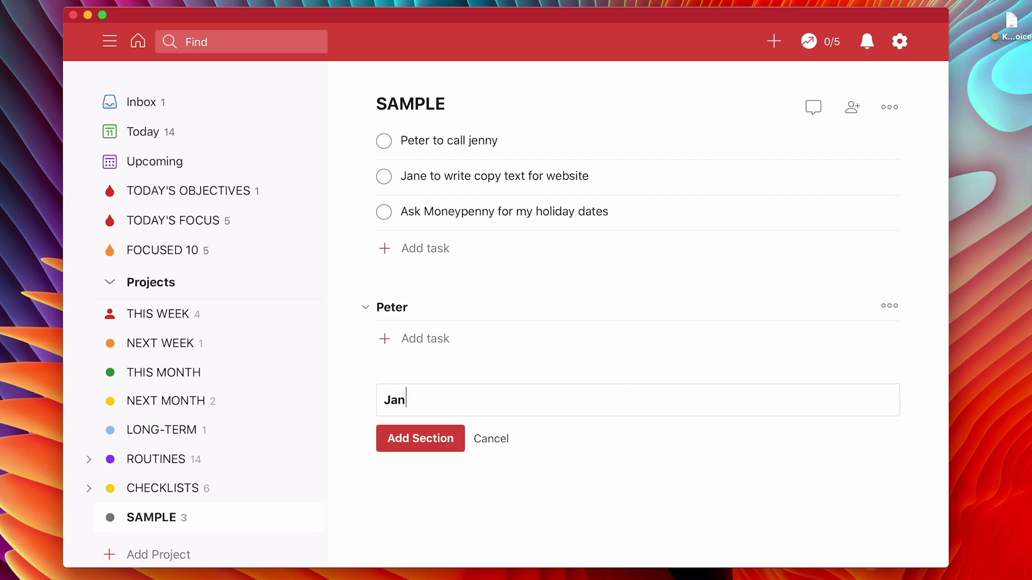
click(416, 445)
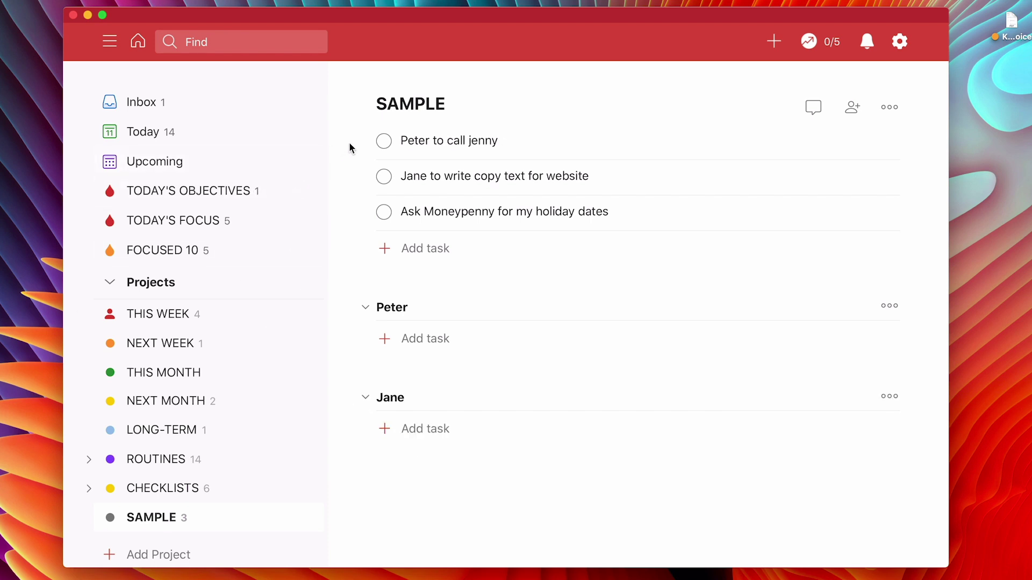
Move 'Peter to call jenny' into Peter, and the website copy and Moneypenny tasks into Jane.
drag(368, 140, 392, 336)
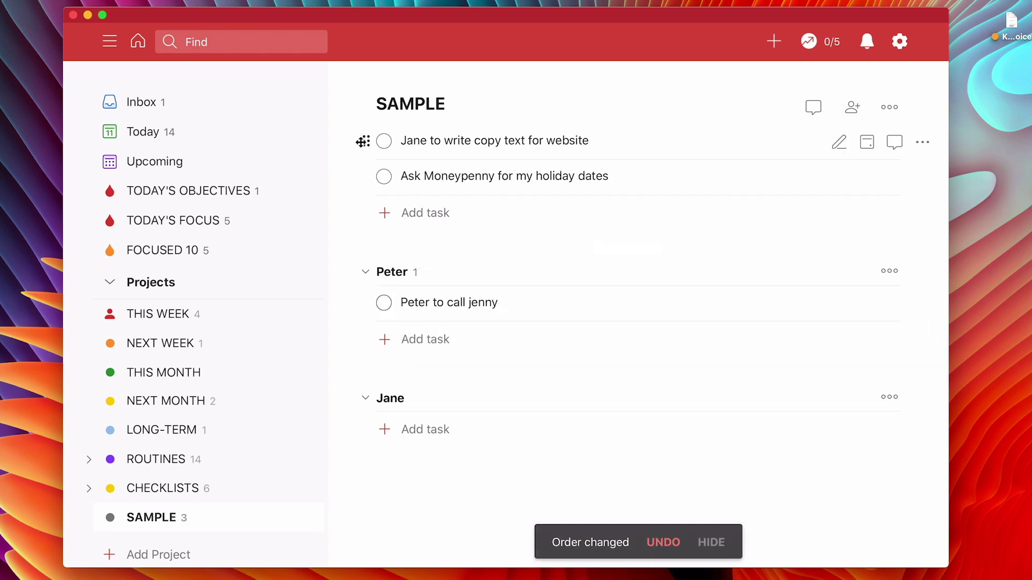
drag(362, 141, 369, 417)
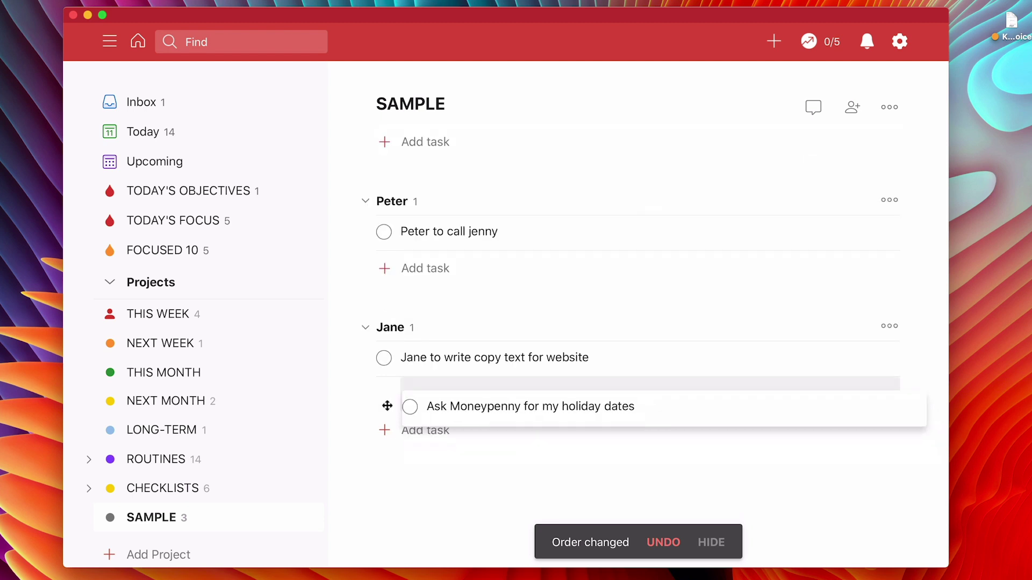
mouse_move(365, 141)
mouse_down()
mouse_move(391, 401)
mouse_move(367, 396)
mouse_move(358, 419)
mouse_up()
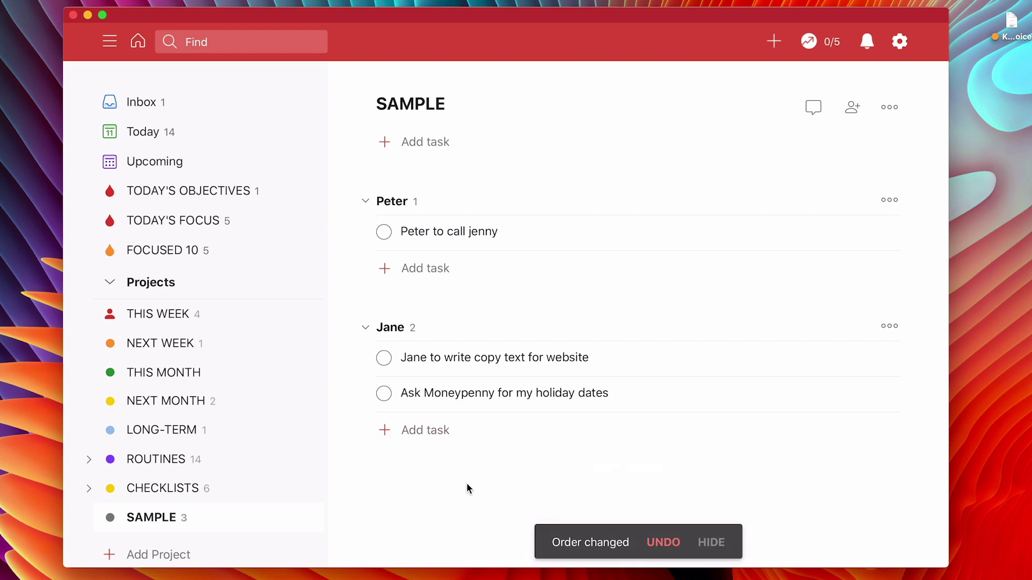
click(297, 518)
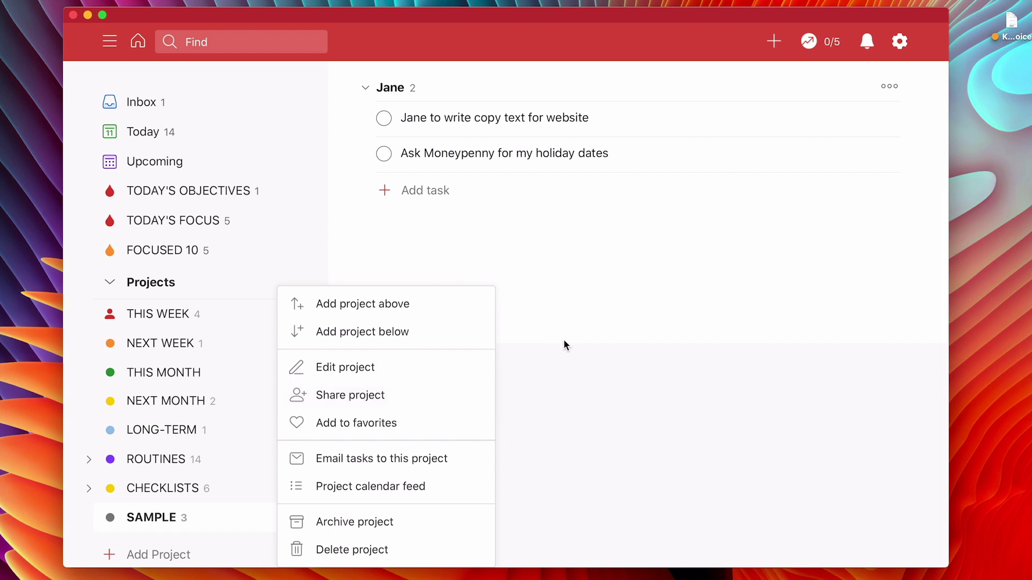
scroll(563, 339, up, 5)
scroll(564, 340, up, 1)
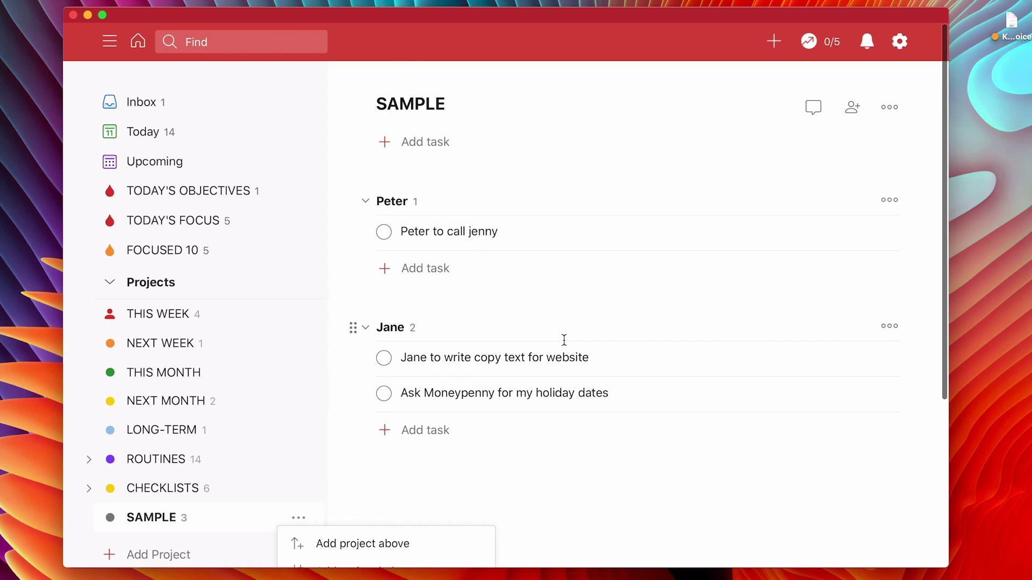